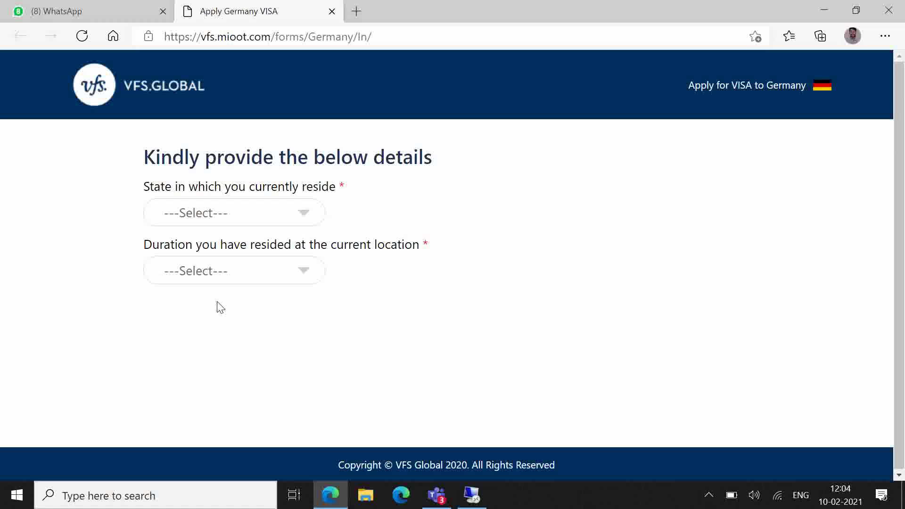
Set the state of current residence to Karnataka and the duration of residence to More Than 6 Months
click(226, 213)
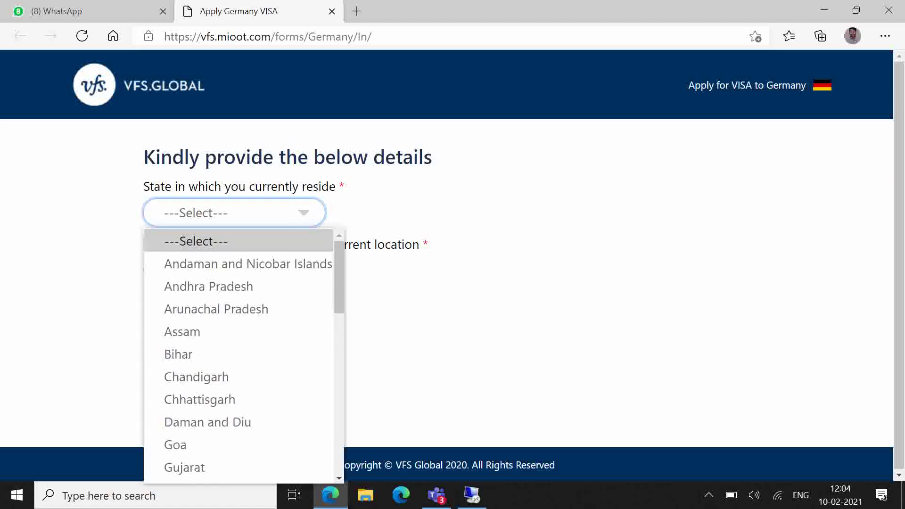
scroll(235, 354, down, 5)
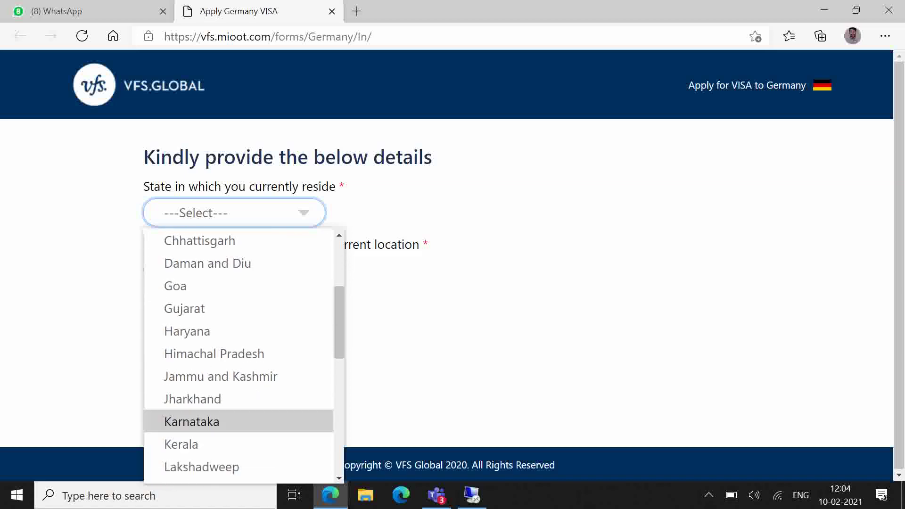
click(256, 383)
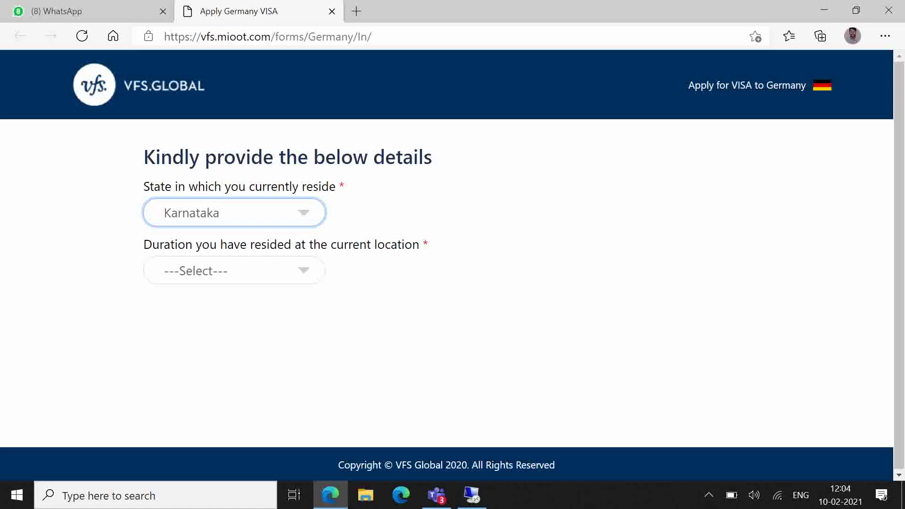
click(235, 270)
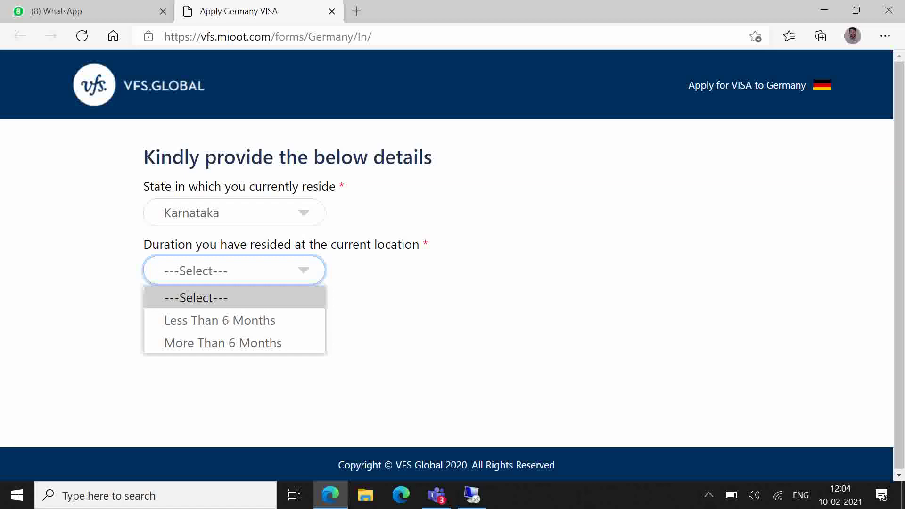
click(223, 343)
Choose Student Visa as the visa category
click(234, 328)
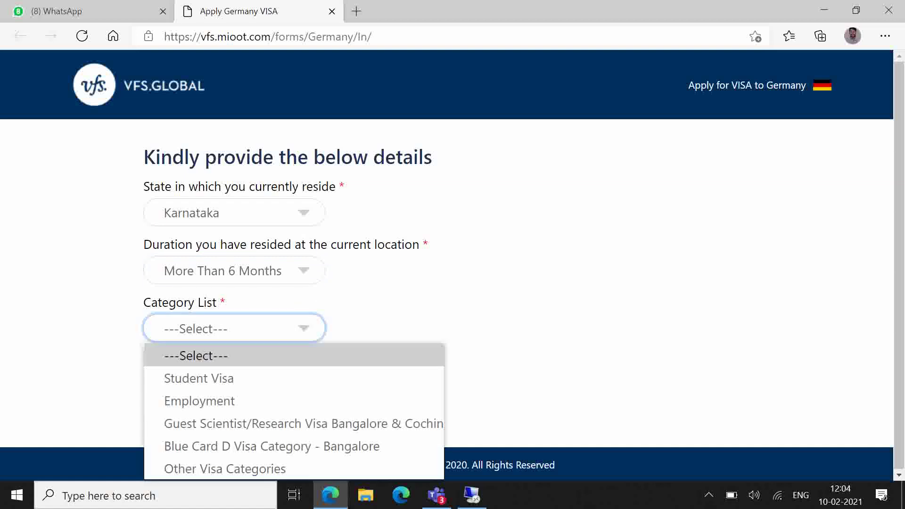
key(Escape)
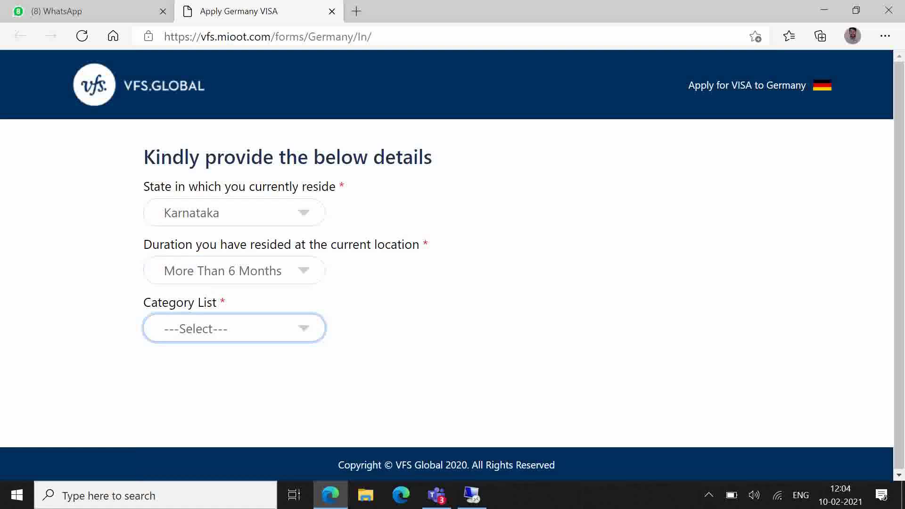
key(Down)
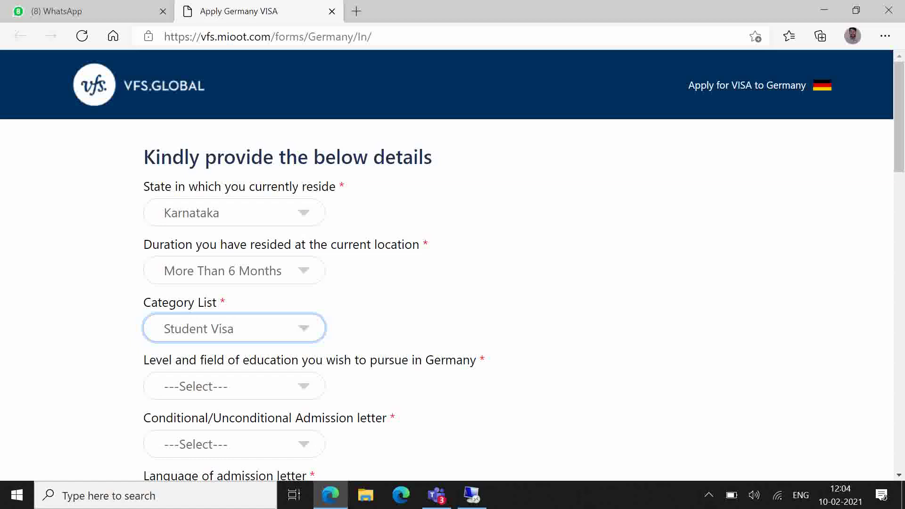
Set the level and field of education to pursue in Germany to Master Student
scroll(452, 264, down, 3)
scroll(452, 264, down, 1)
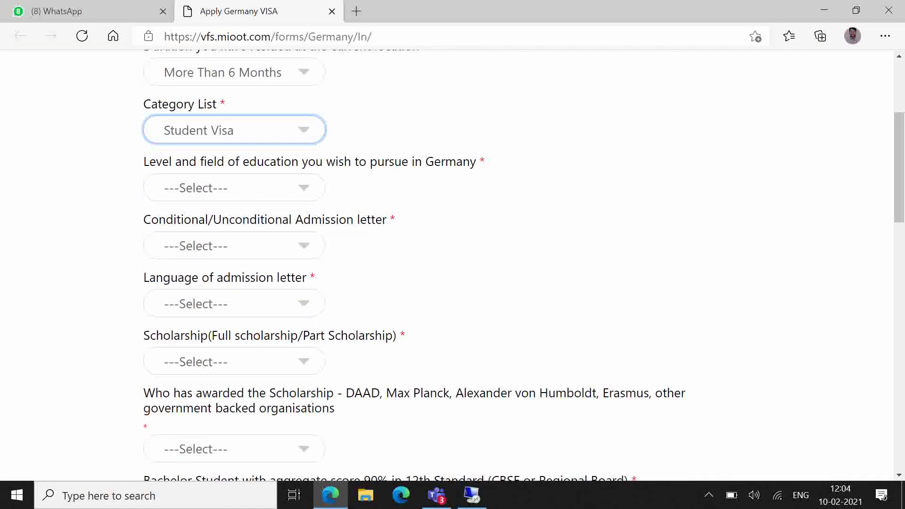
click(235, 187)
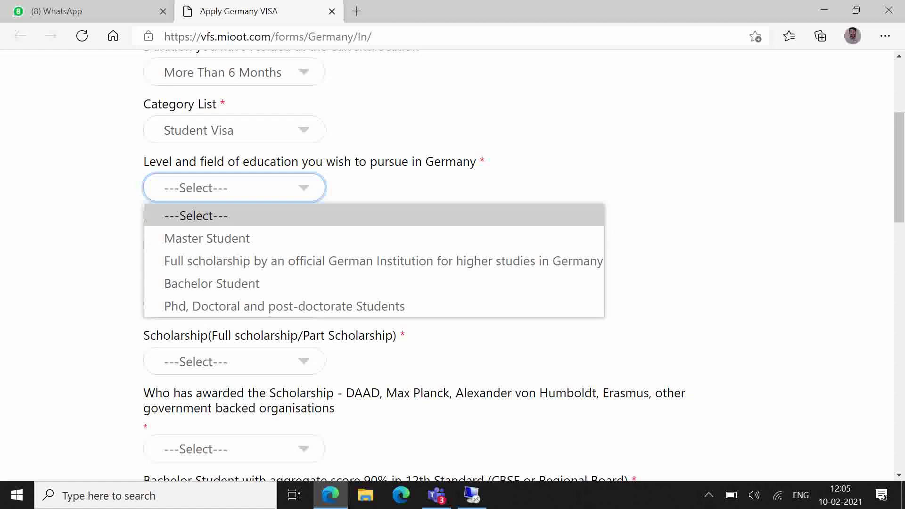
key(Down)
key(Return)
Mark the admission letter as Unconditional and set its language to English
key(Tab)
key(alt+Down)
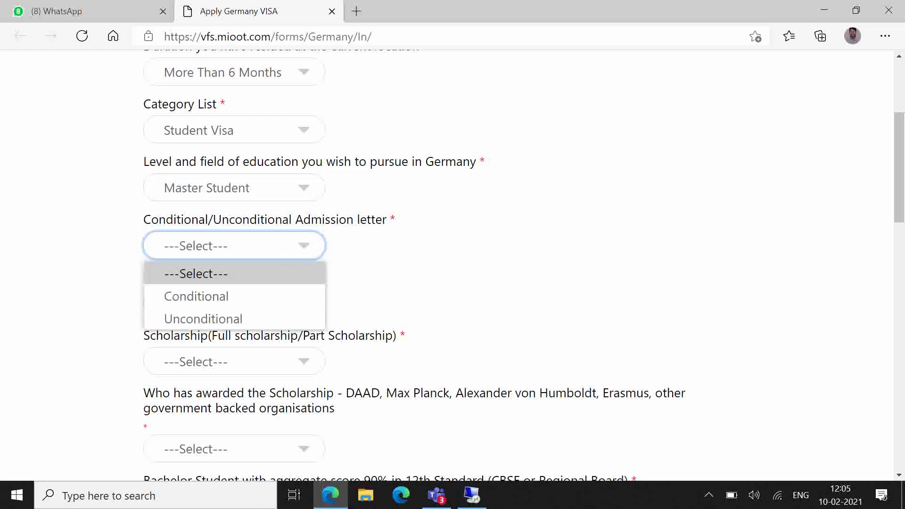
key(Down)
key(Down)
key(Return)
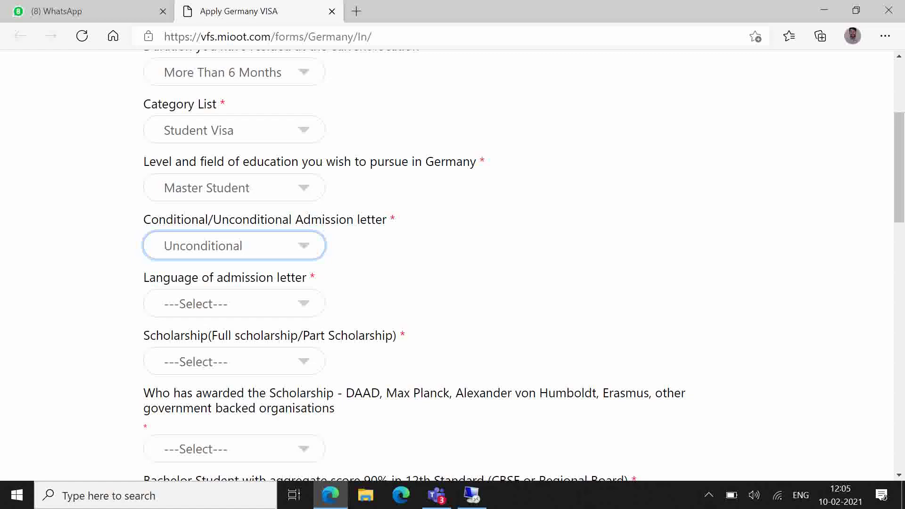
click(234, 303)
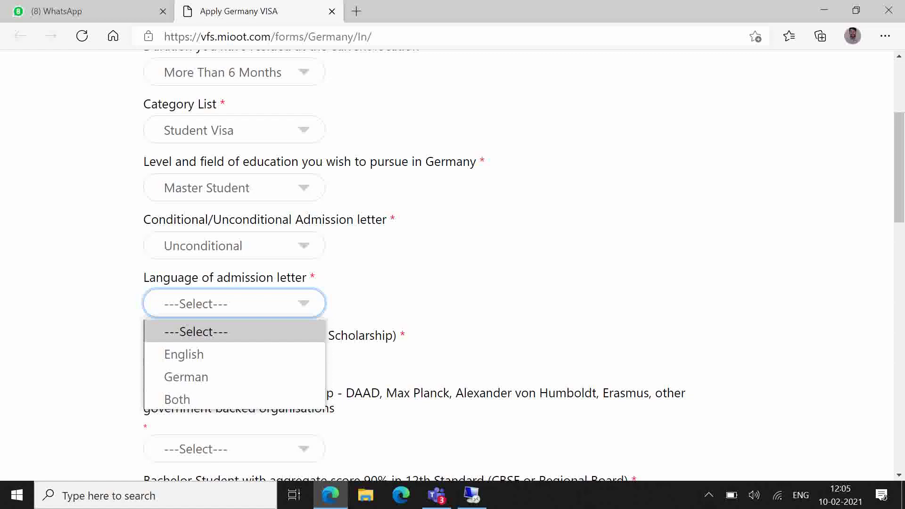
key(Down)
key(Return)
Answer No to both the scholarship question and the question of who awarded the scholarship
scroll(452, 263, down, 3)
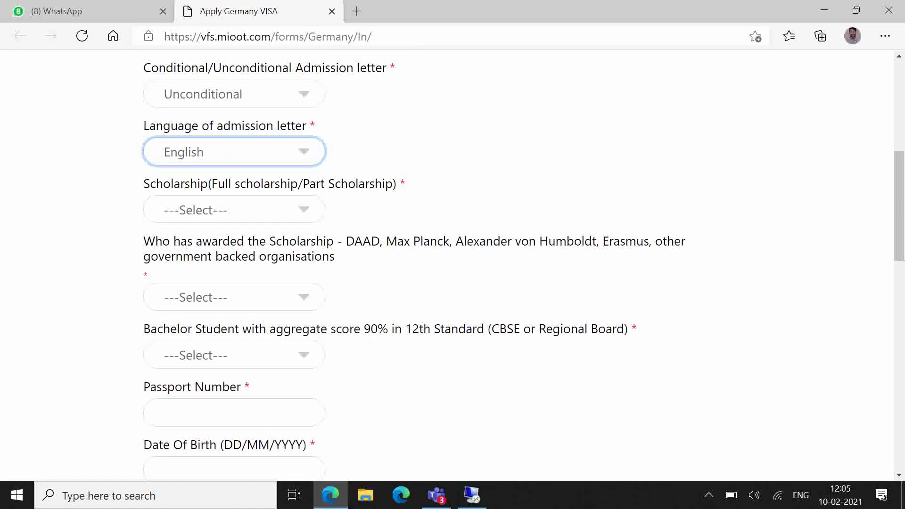
click(234, 210)
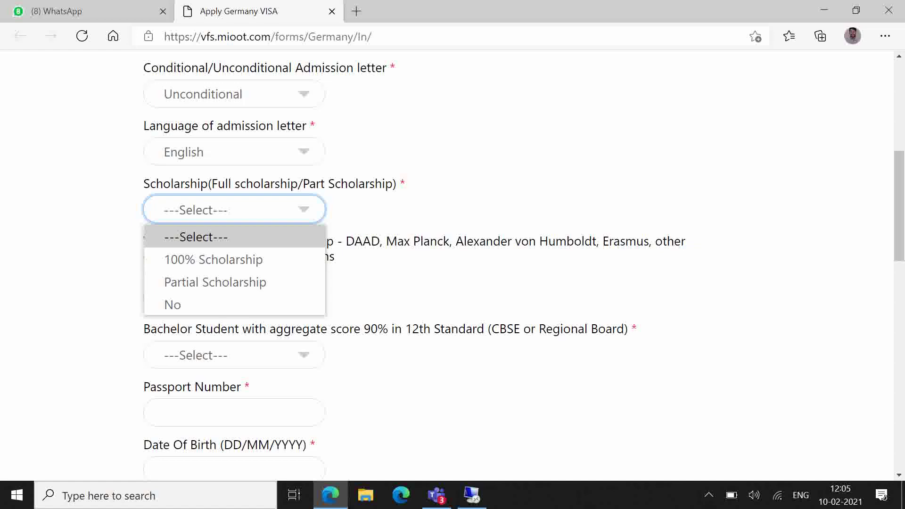
key(n)
key(Return)
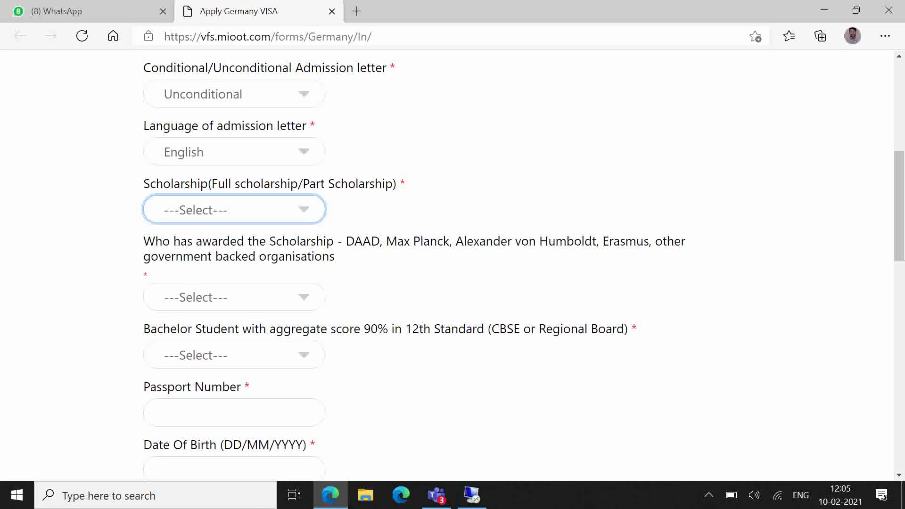
click(234, 297)
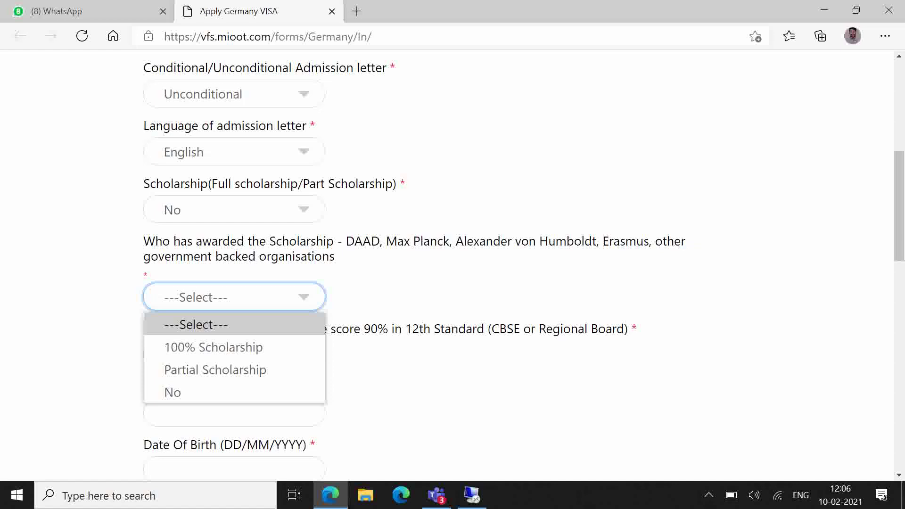
click(172, 392)
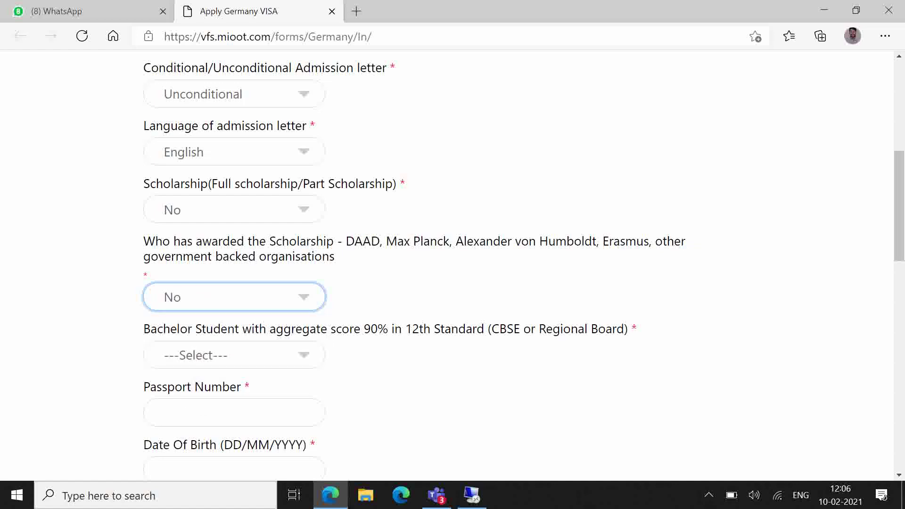
Answer Yes to the question about a bachelor student's 90% aggregate score in 12th Standard
scroll(453, 264, down, 3)
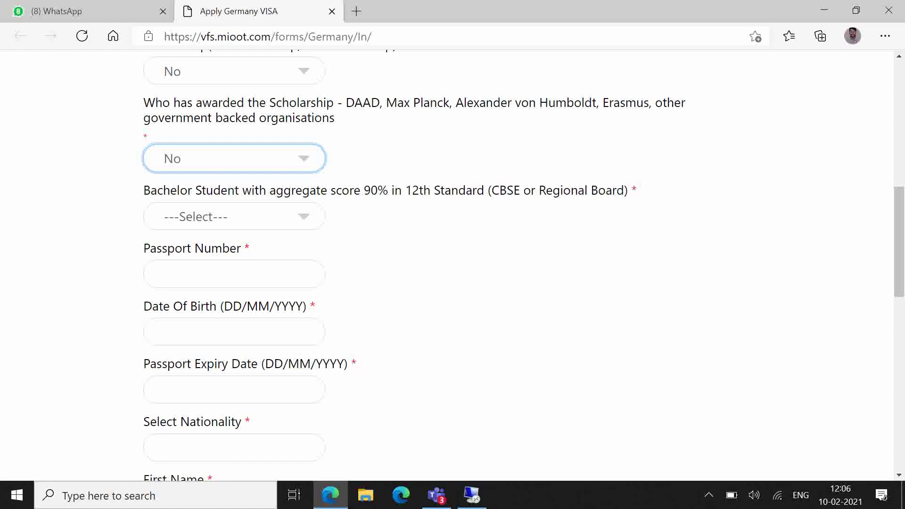
click(234, 216)
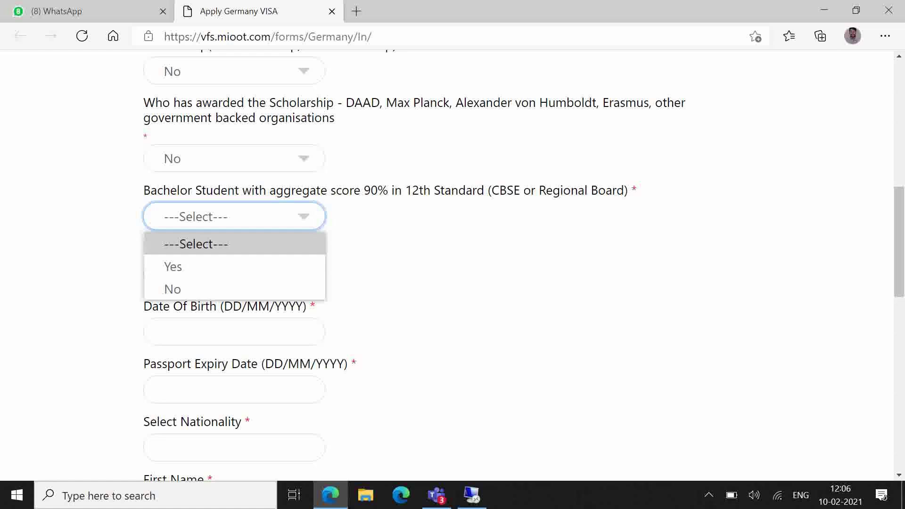
click(234, 266)
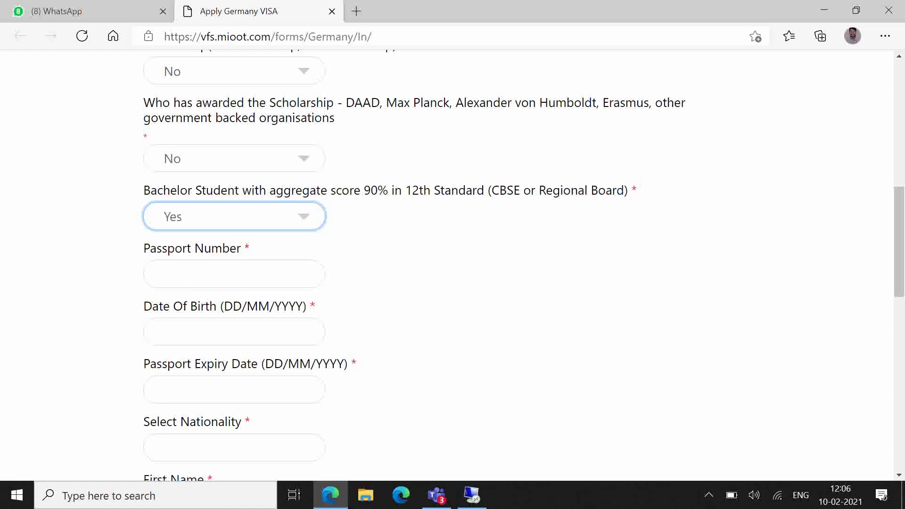
Look through the remaining form fields, from the passport number to the captcha, consent checkbox and disclaimer
scroll(452, 264, down, 2)
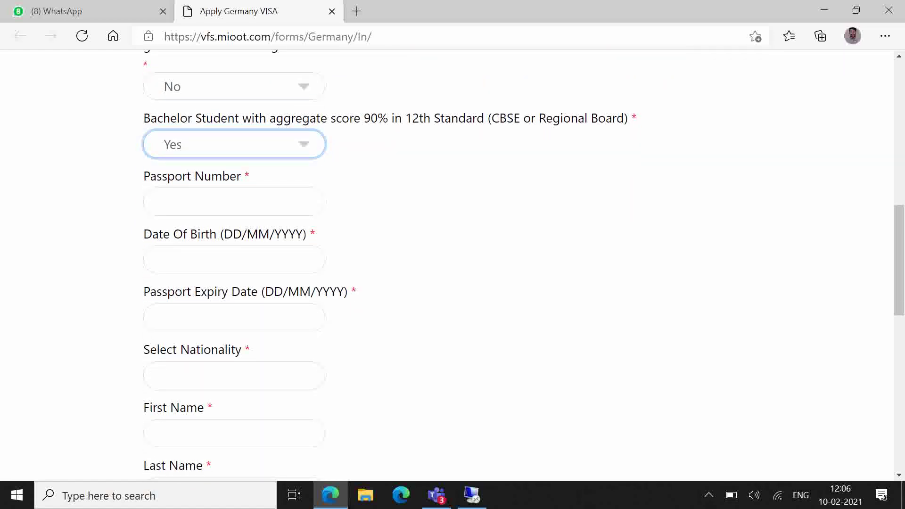
click(470, 407)
scroll(471, 408, down, 2)
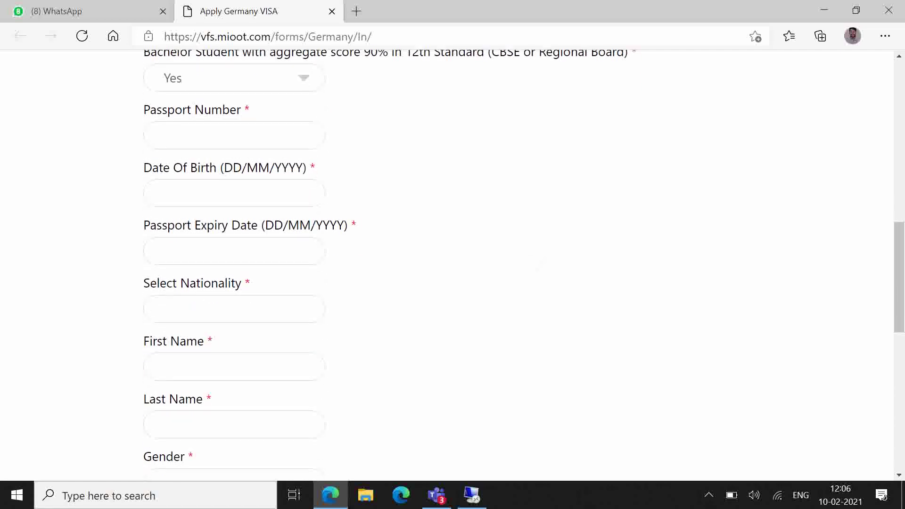
scroll(452, 263, down, 2)
scroll(452, 264, down, 3)
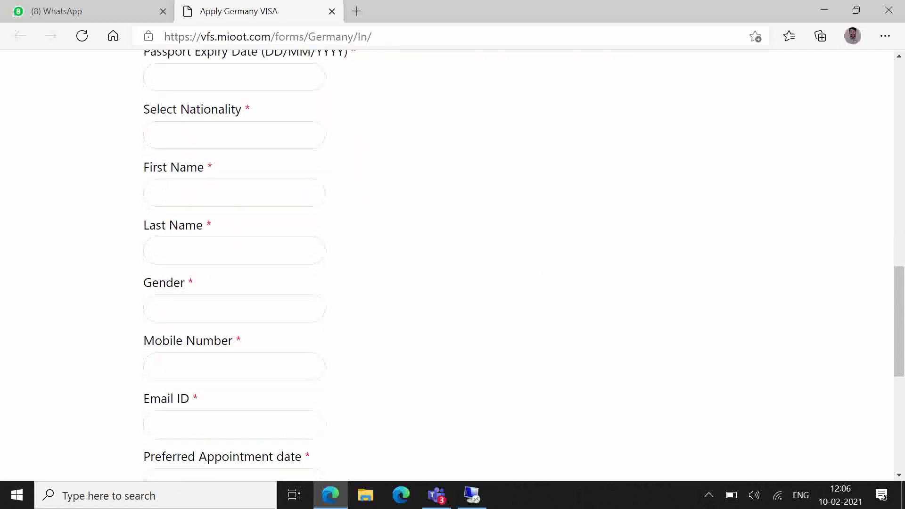
scroll(453, 264, down, 6)
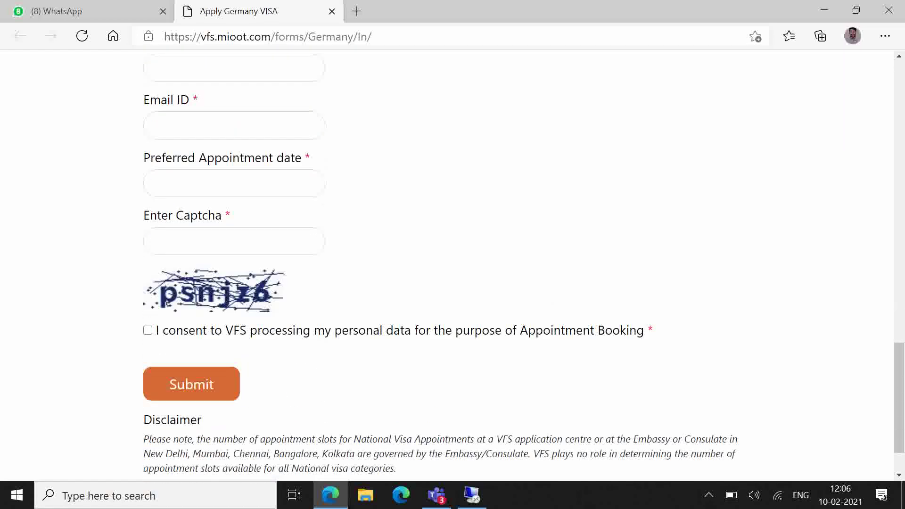
scroll(452, 263, up, 14)
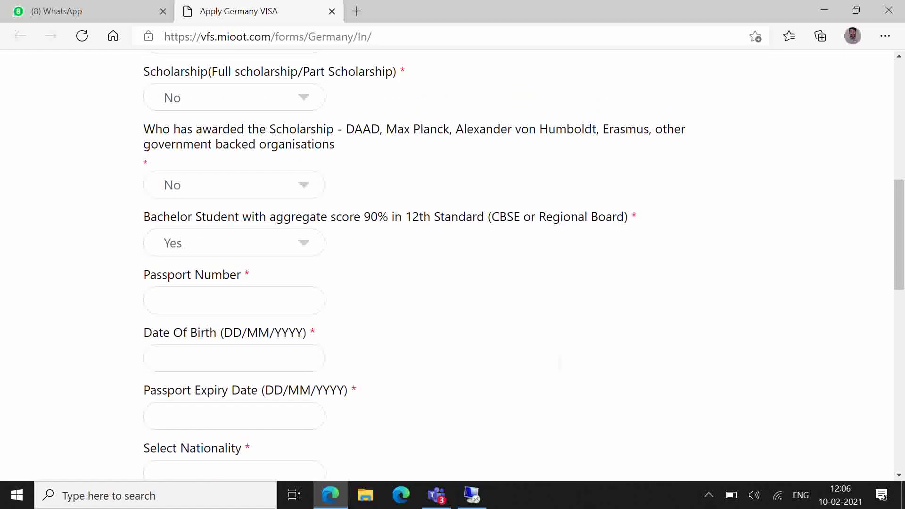
scroll(452, 263, down, 9)
scroll(452, 263, up, 5)
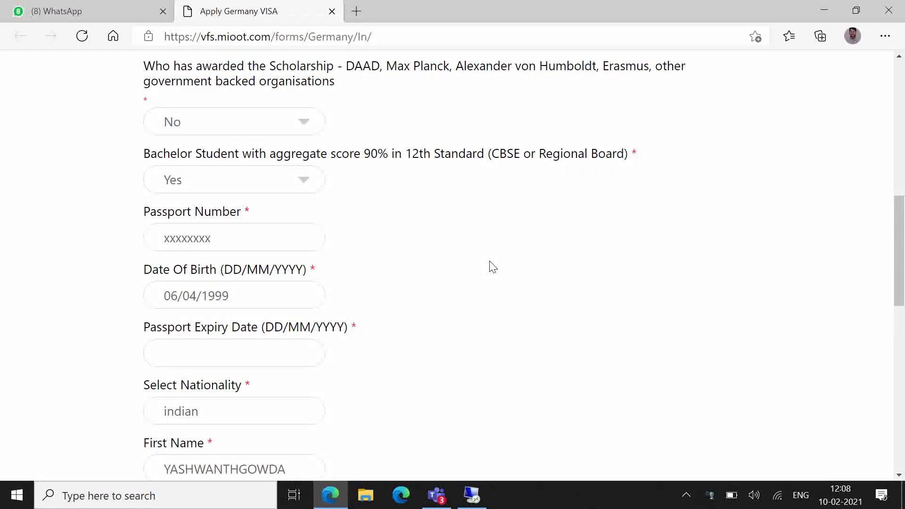
Review the 12th Standard score answer and the passport number, date of birth and passport expiry date fields
click(226, 179)
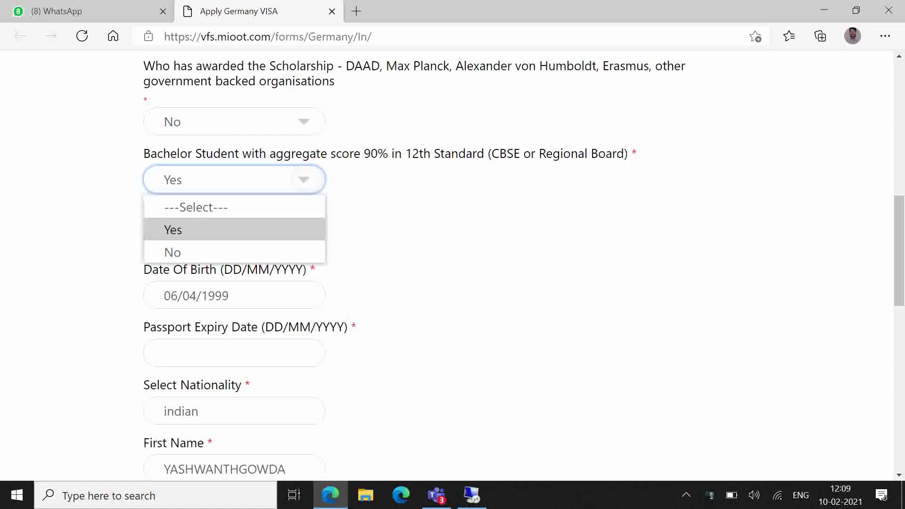
key(Return)
scroll(452, 264, down, 1)
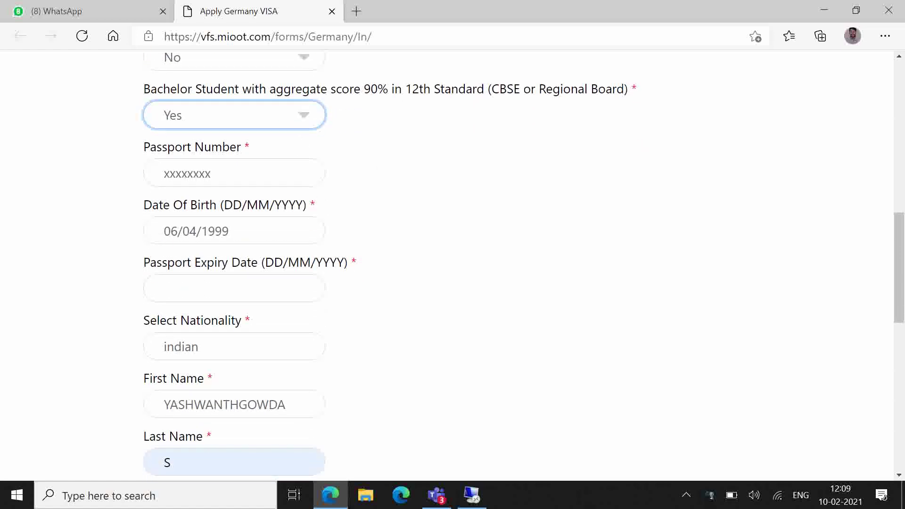
click(210, 159)
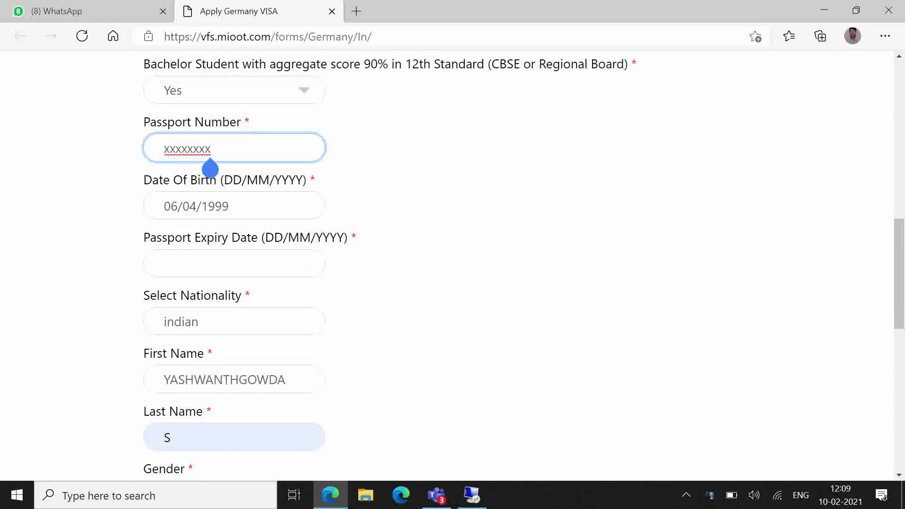
scroll(211, 165, down, 1)
click(227, 181)
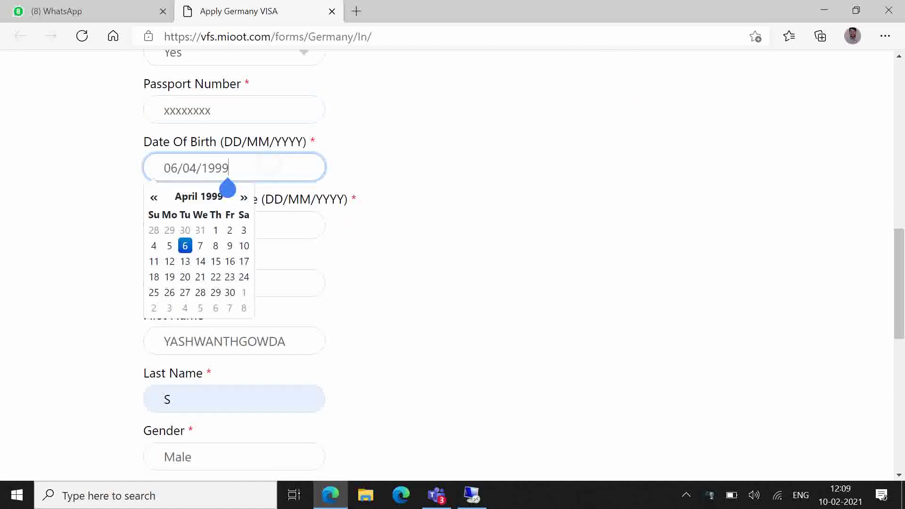
scroll(453, 264, down, 2)
click(234, 110)
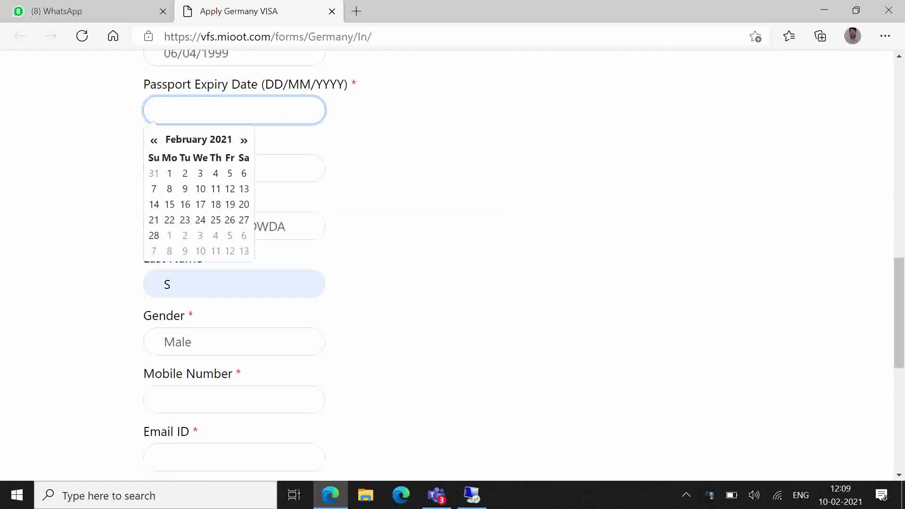
Review the nationality, name, gender and contact fields, and open the calendar for the preferred appointment date
scroll(452, 264, down, 1)
click(198, 144)
scroll(452, 264, down, 1)
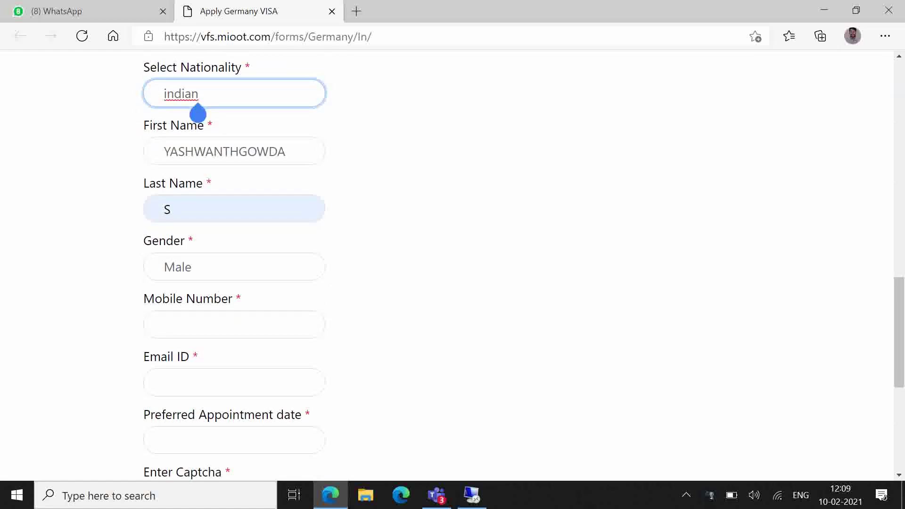
scroll(198, 113, down, 3)
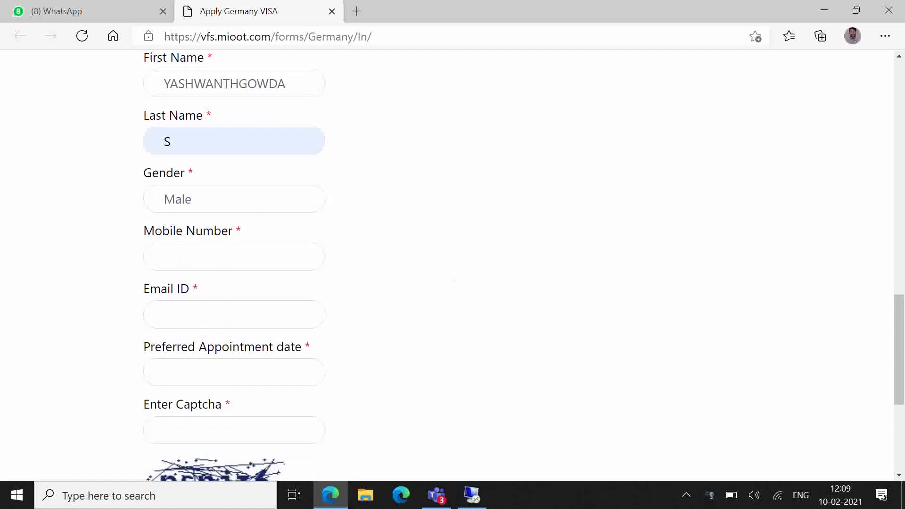
scroll(452, 264, down, 1)
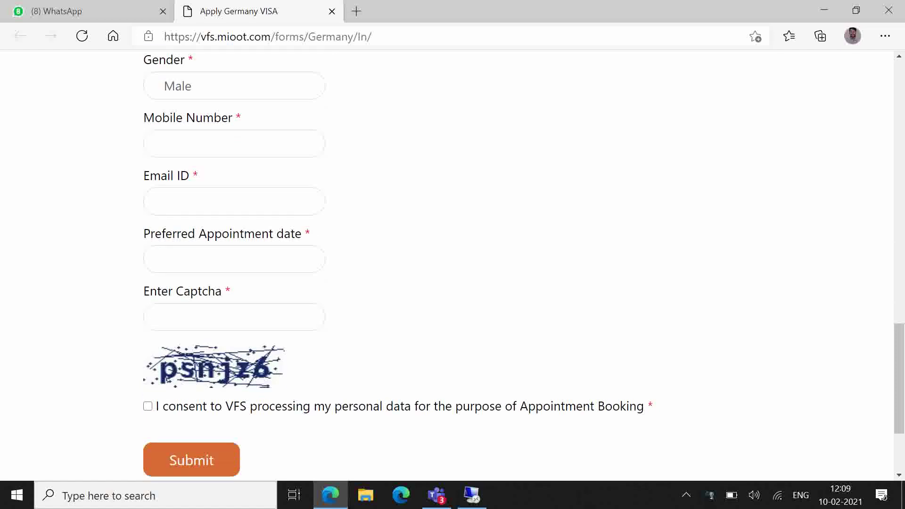
click(234, 216)
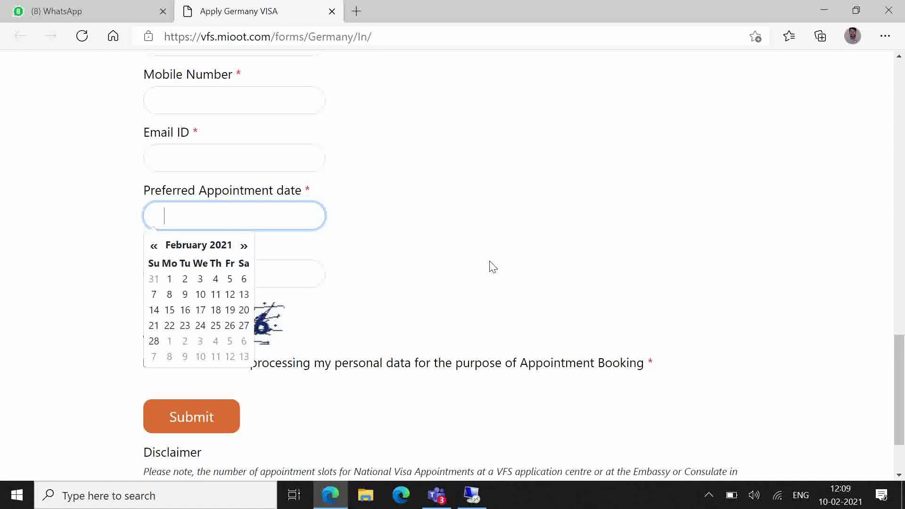
Close the appointment date calendar, review the fields from nationality to captcha, and highlight the personal data consent statement
click(493, 268)
click(164, 273)
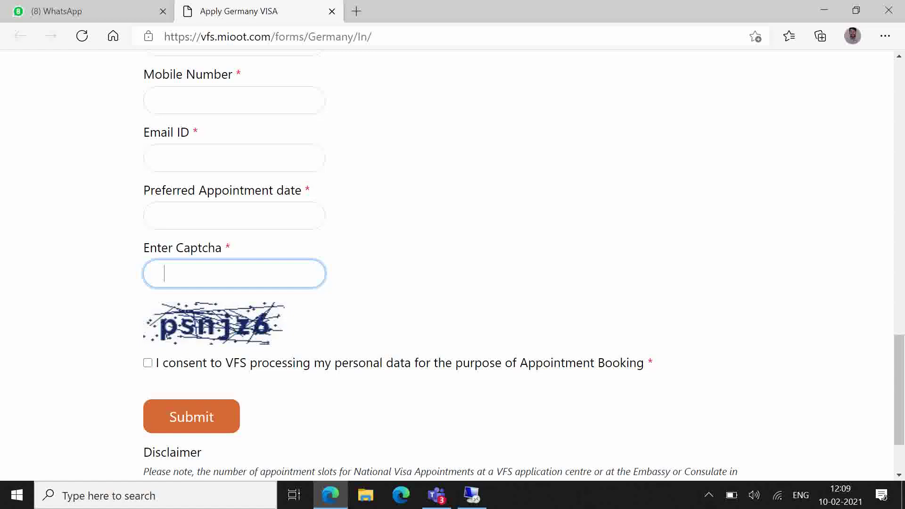
scroll(164, 273, up, 20)
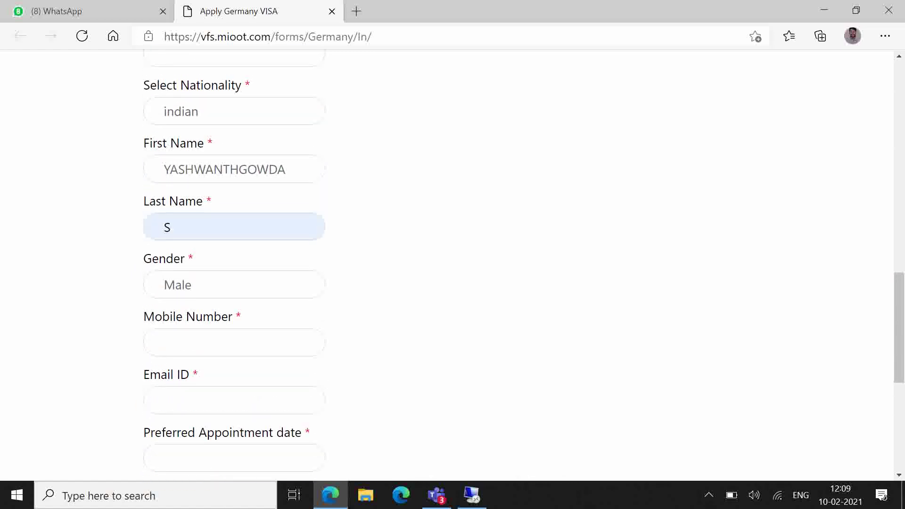
scroll(452, 266, down, 20)
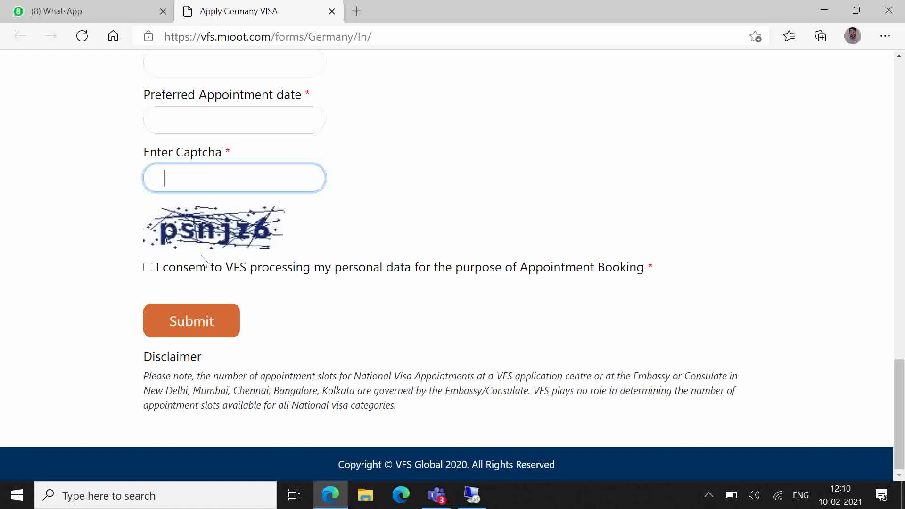
drag(159, 263, 452, 282)
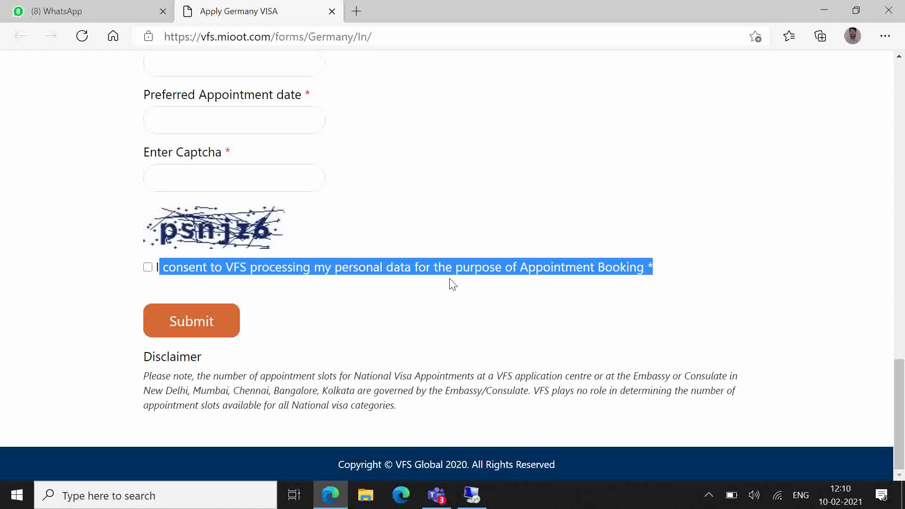
Enter the placeholder text xxxxxxx in the Email ID field and review the surrounding personal detail and appointment fields
click(234, 64)
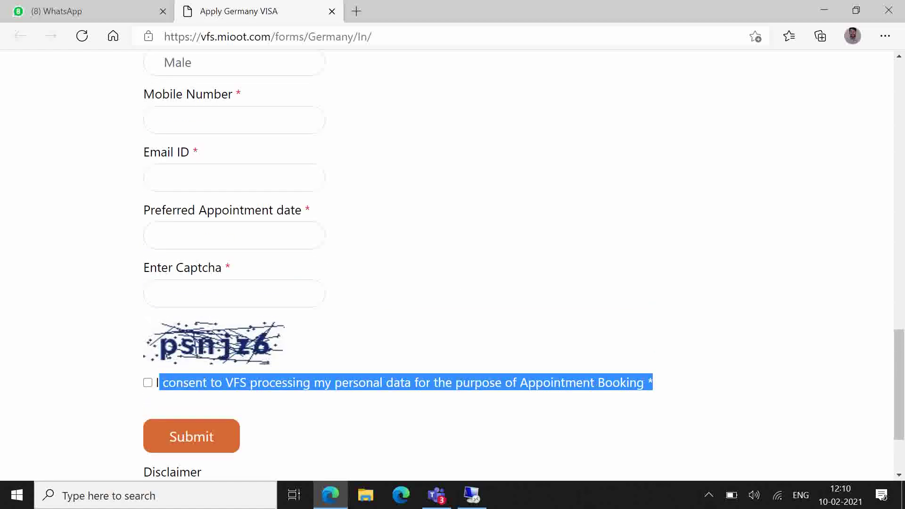
text(xxxxxxx)
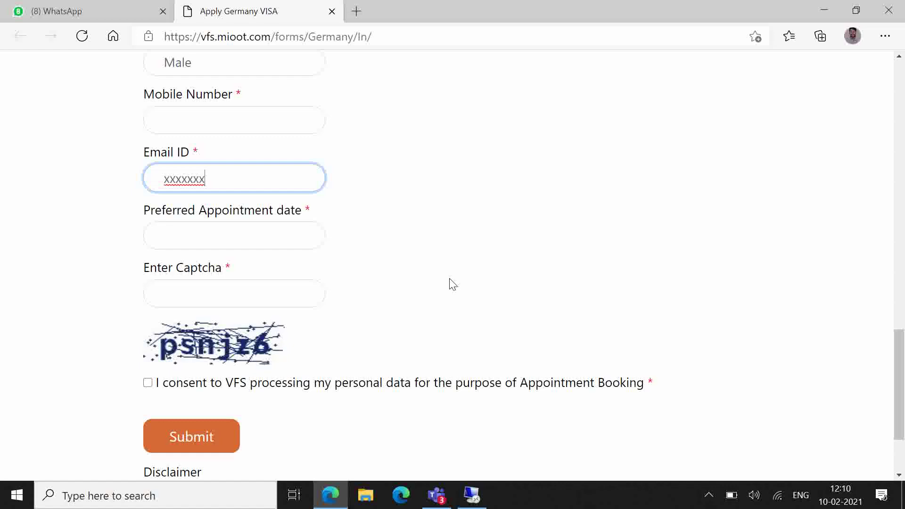
scroll(452, 285, up, 4)
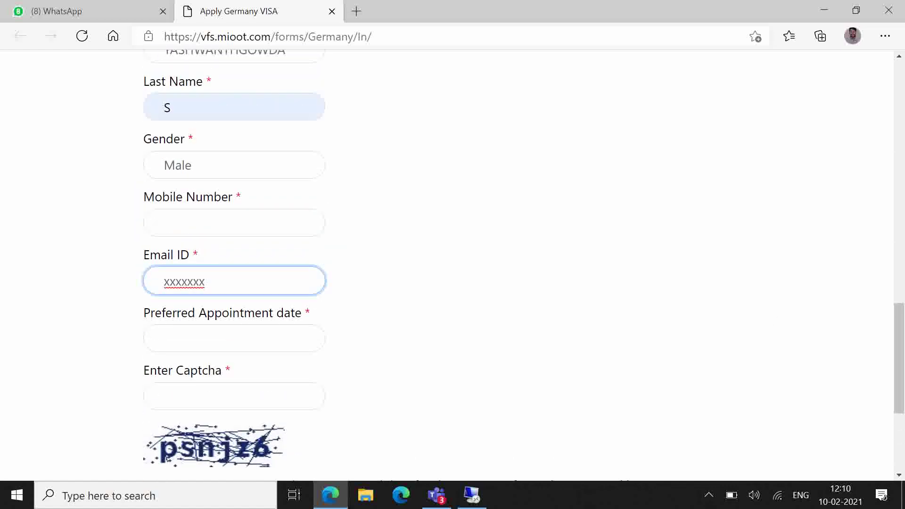
scroll(452, 266, down, 1)
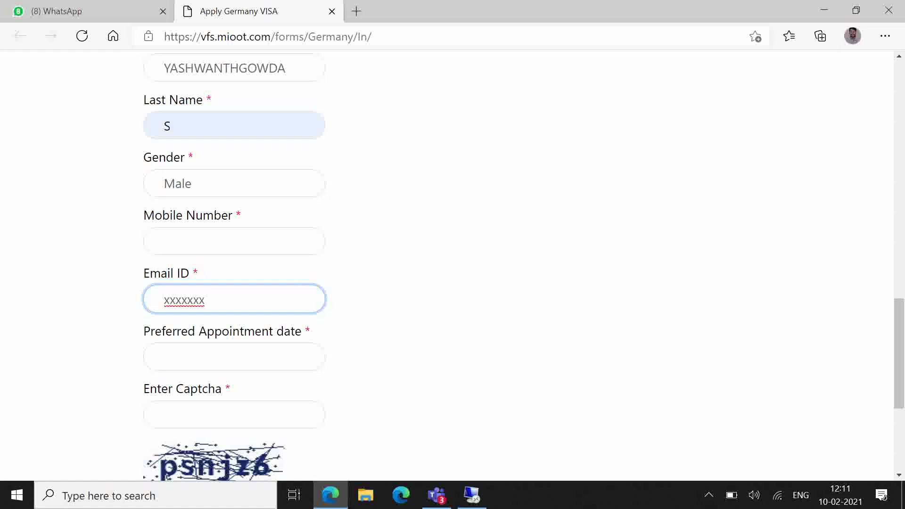
scroll(452, 264, down, 5)
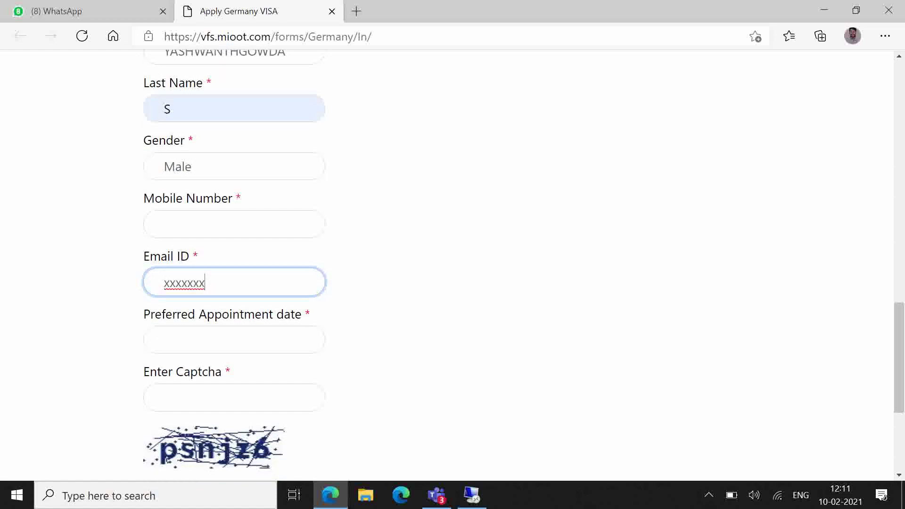